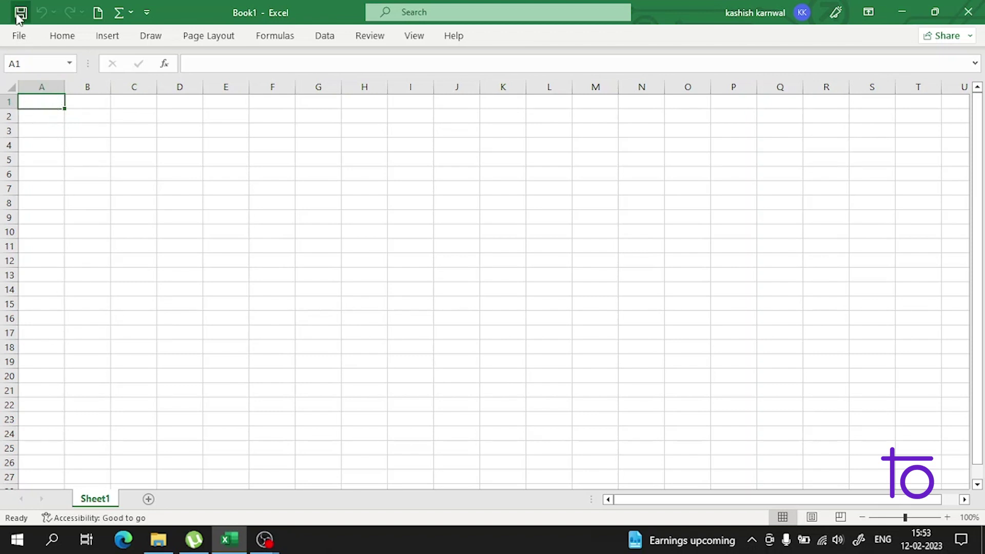
Open the devtown excel 2 workbook from the Recent list after a sample file fails to open
{"action": "left_click", "coordinate": [19, 36]}
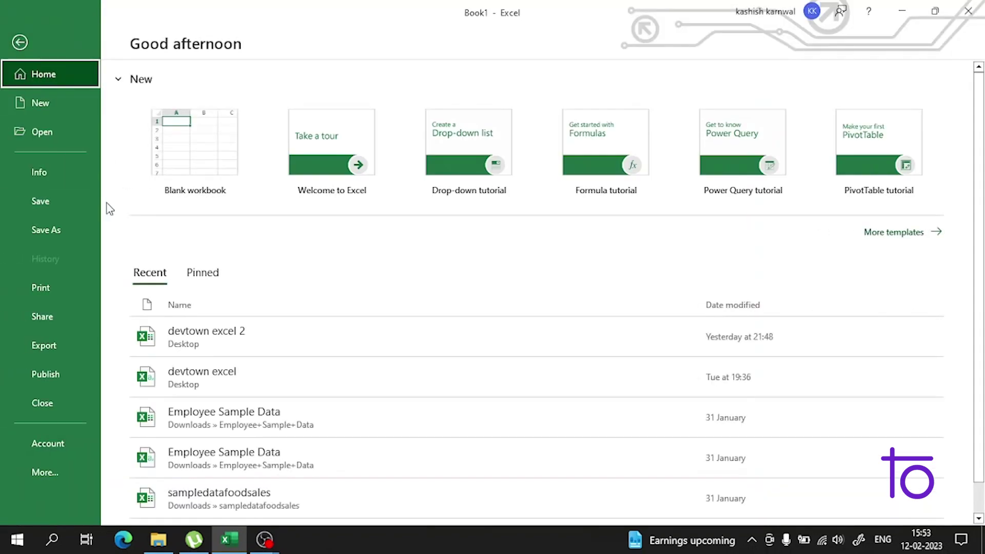
{"action": "scroll", "coordinate": [256, 405], "scroll_direction": "down", "scroll_amount": 1}
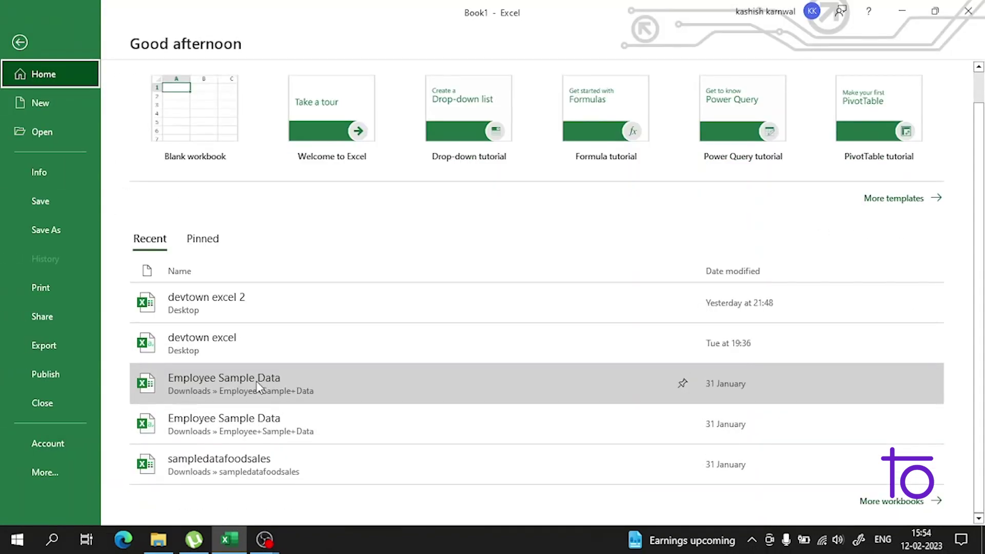
{"action": "left_click", "coordinate": [250, 468]}
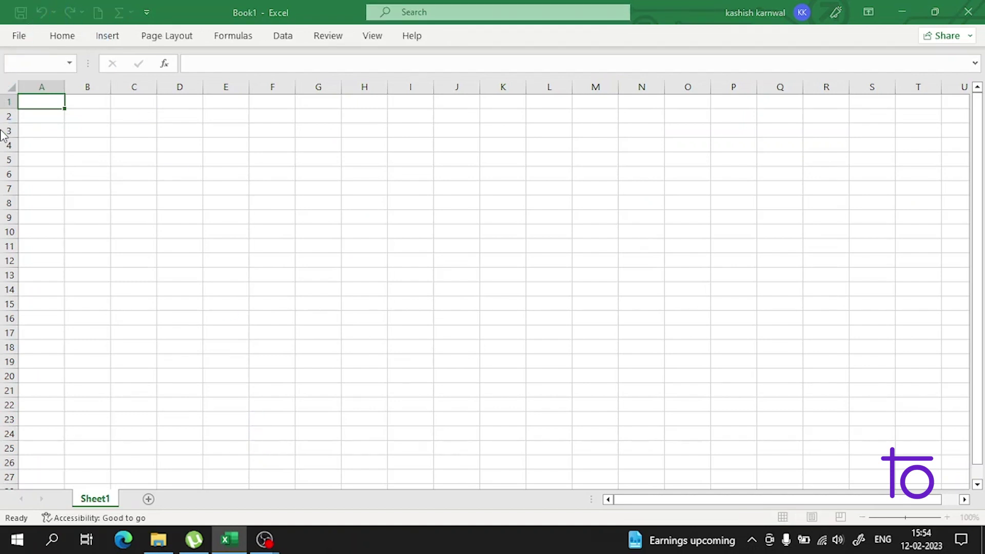
{"action": "left_click", "coordinate": [591, 252]}
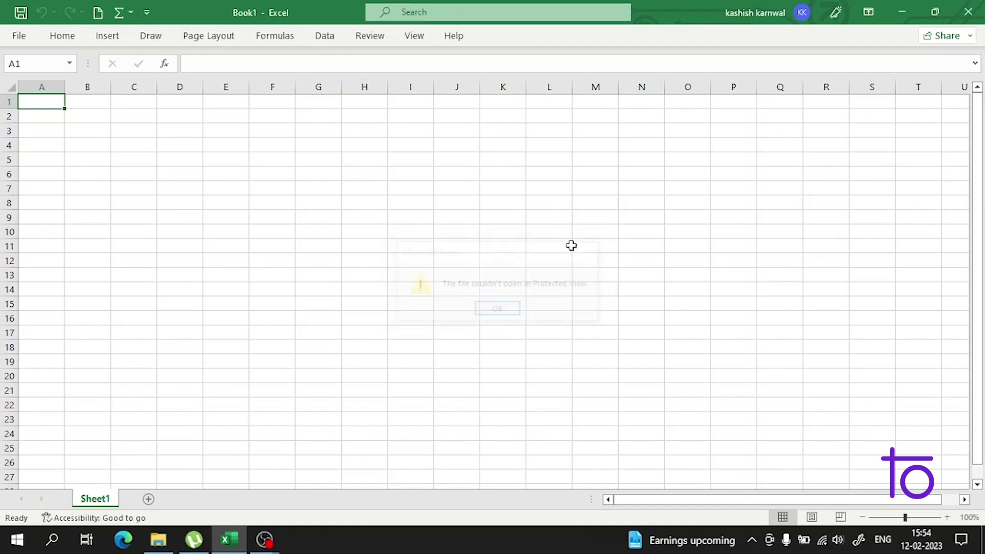
{"action": "left_click", "coordinate": [19, 36]}
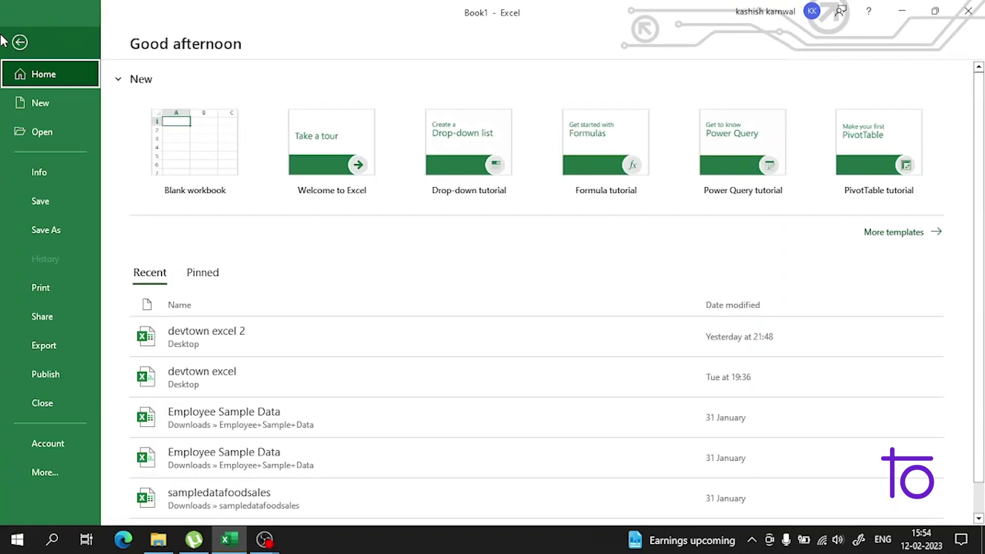
{"action": "left_click", "coordinate": [200, 326]}
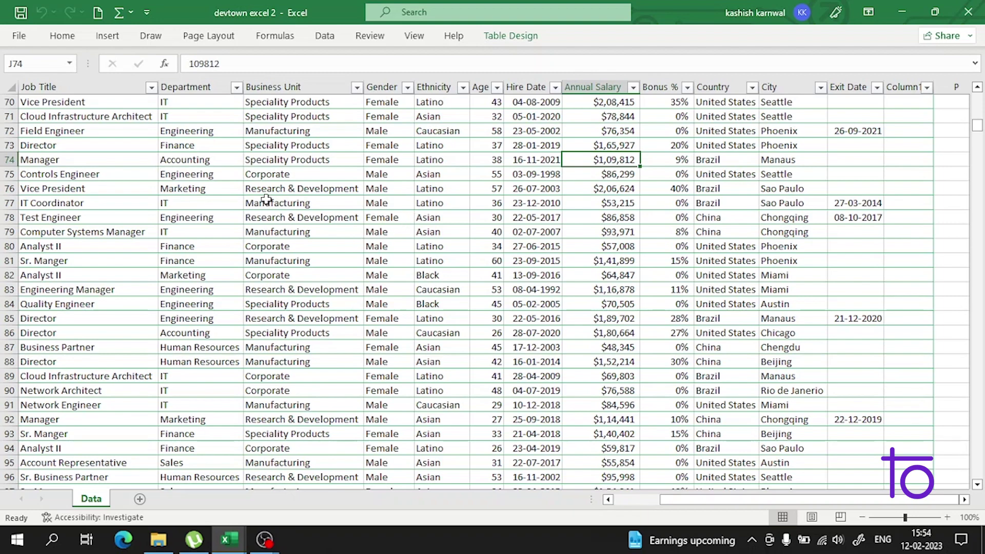
Select the entire Department column (column D) with the table's top rows scrolled into view
{"action": "left_click", "coordinate": [85, 94]}
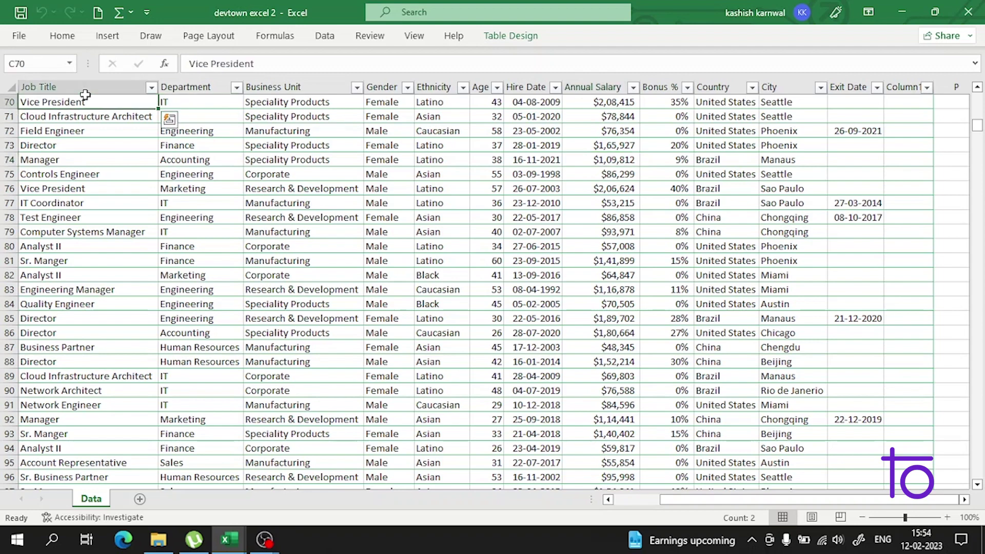
{"action": "left_click", "coordinate": [190, 84]}
{"action": "scroll", "coordinate": [672, 286], "scroll_direction": "up", "scroll_amount": 18}
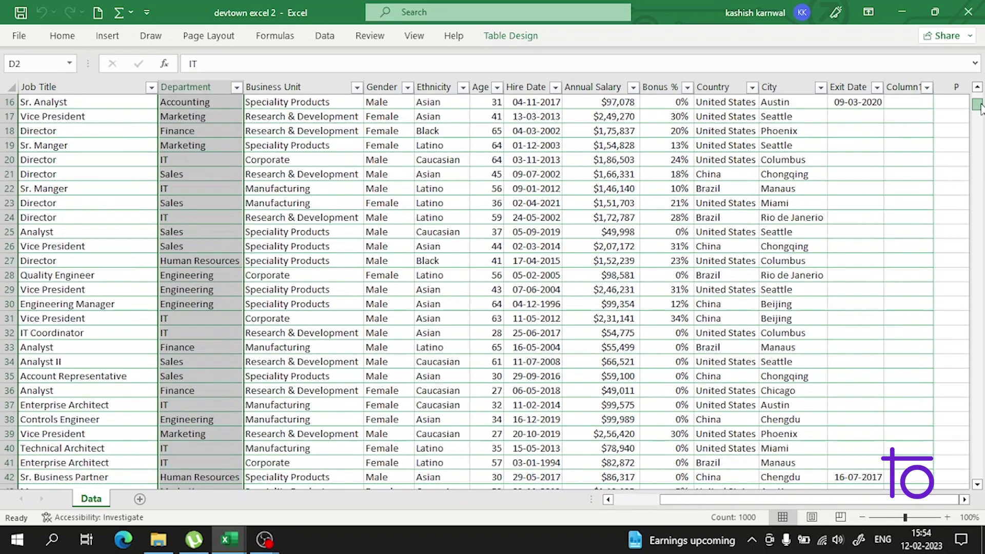
{"action": "left_click_drag", "start_coordinate": [978, 108], "coordinate": [981, 101]}
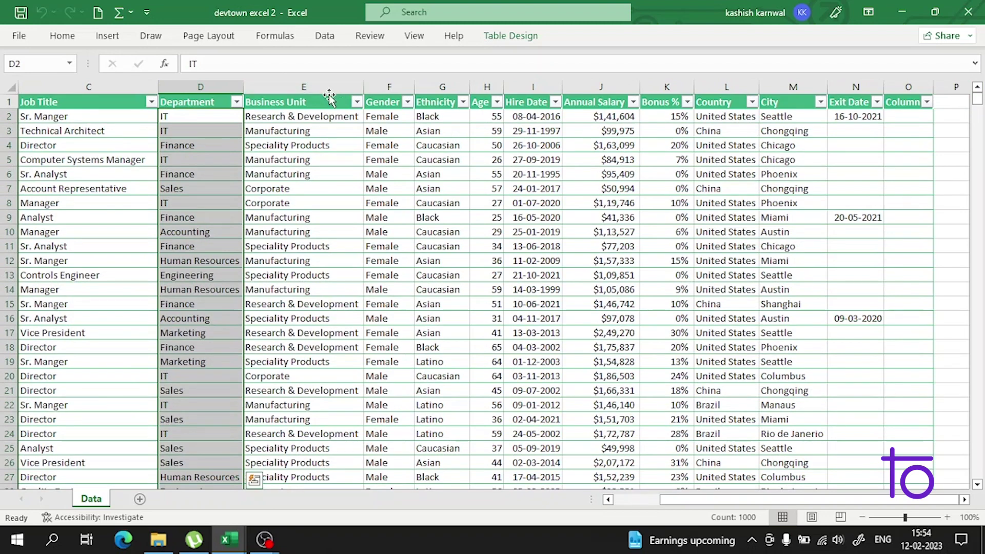
{"action": "key", "text": "ctrl+a"}
{"action": "key", "text": "ctrl+a"}
{"action": "left_click", "coordinate": [329, 87]}
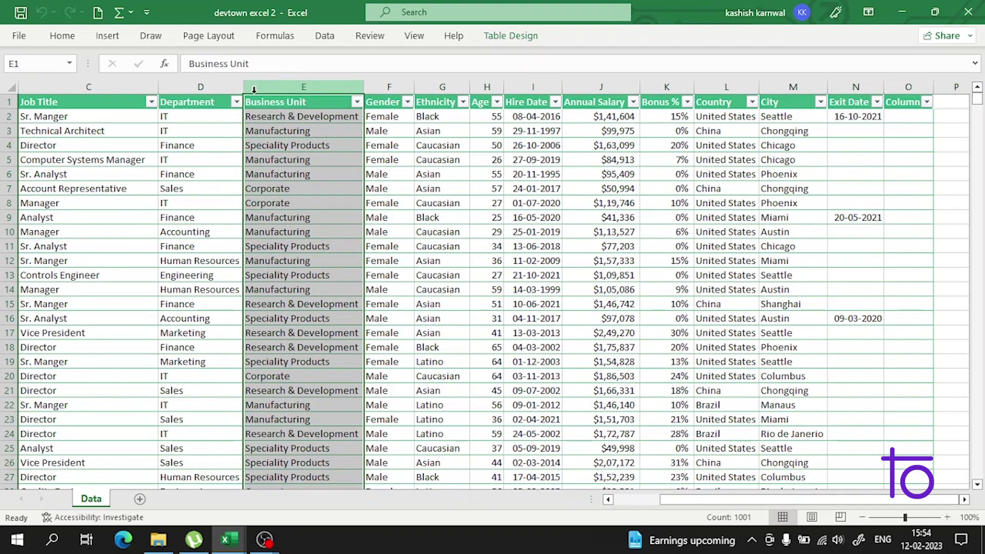
{"action": "left_click", "coordinate": [227, 88]}
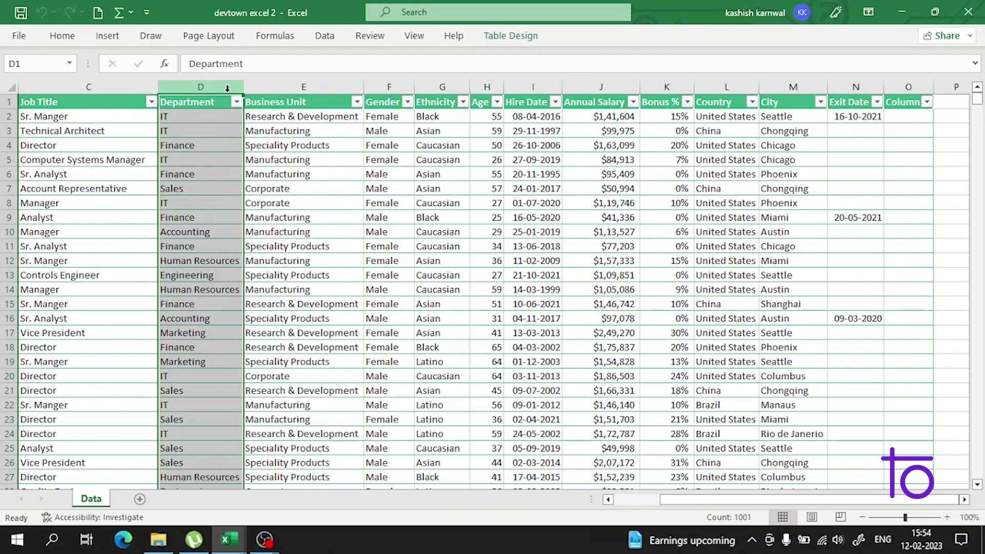
{"action": "left_click", "coordinate": [266, 90]}
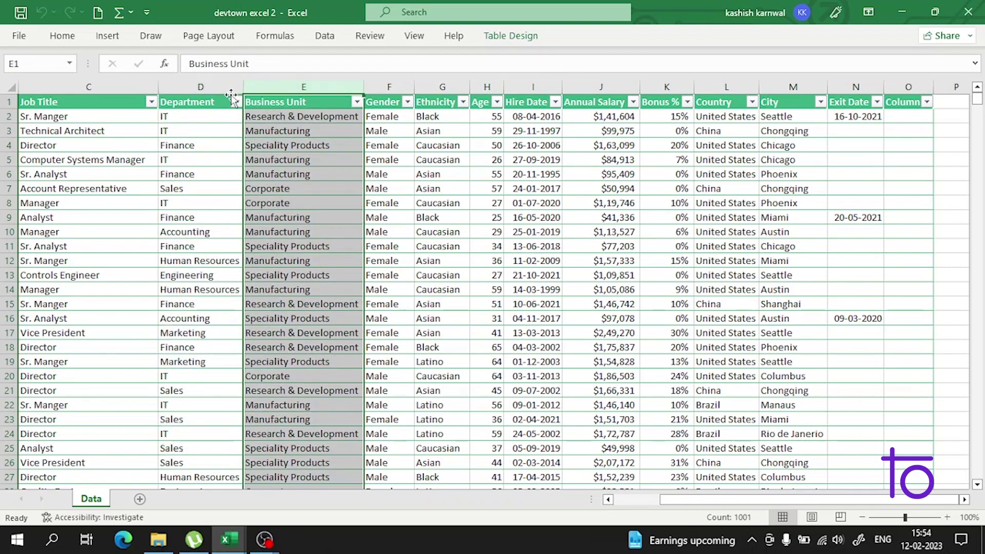
{"action": "left_click", "coordinate": [229, 92]}
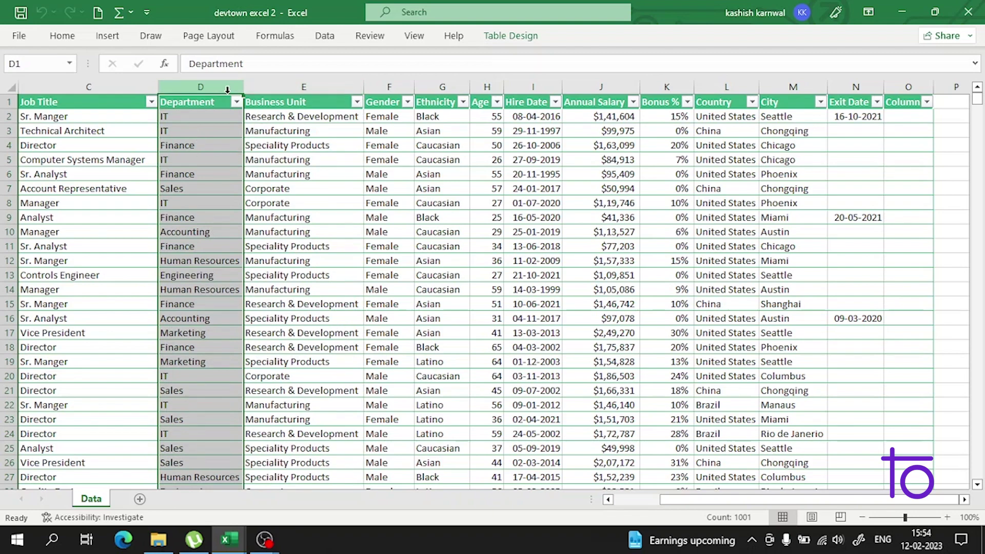
{"action": "right_click", "coordinate": [229, 97]}
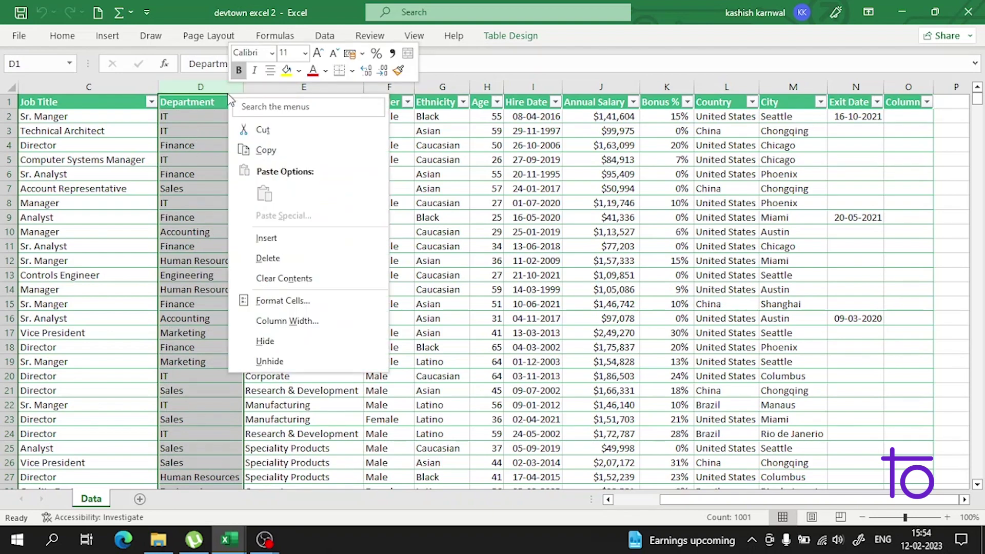
{"action": "left_click", "coordinate": [288, 238]}
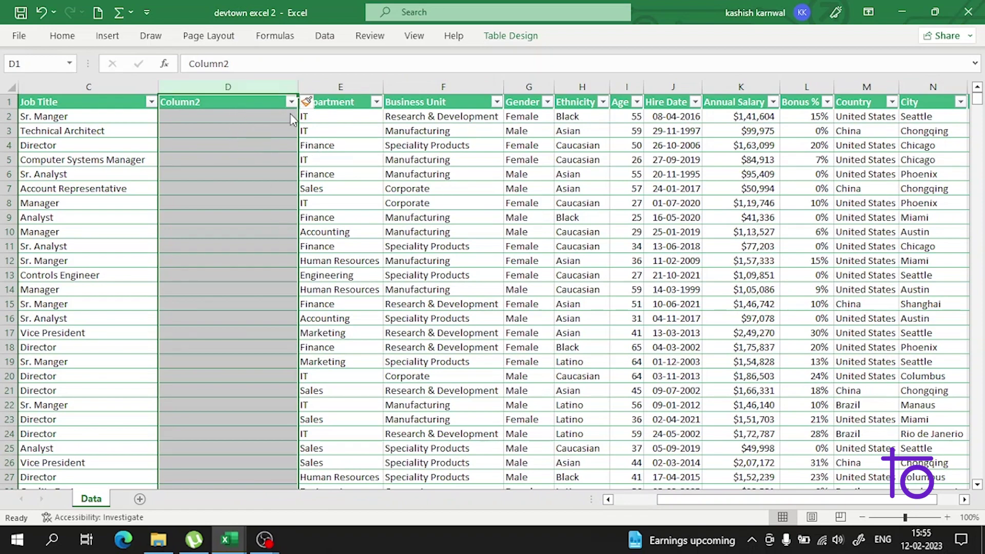
{"action": "scroll", "coordinate": [242, 210], "scroll_direction": "down", "scroll_amount": 8}
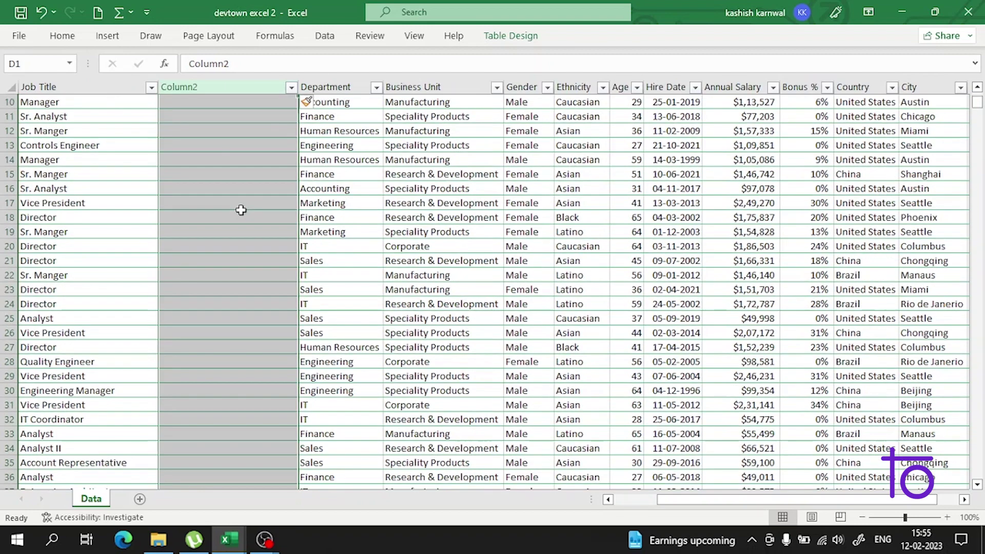
{"action": "scroll", "coordinate": [242, 210], "scroll_direction": "up", "scroll_amount": 8}
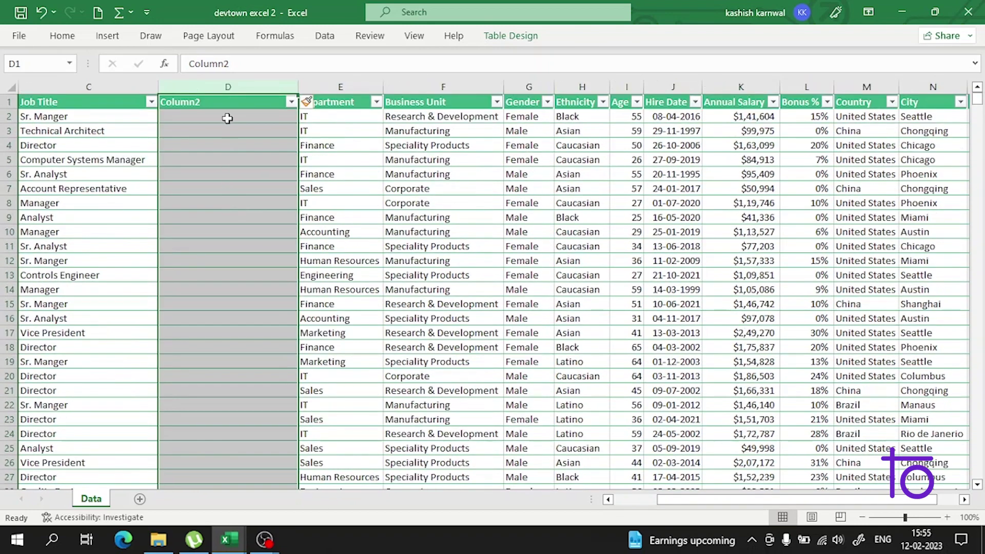
{"action": "left_click", "coordinate": [228, 117]}
{"action": "key", "text": "Down"}
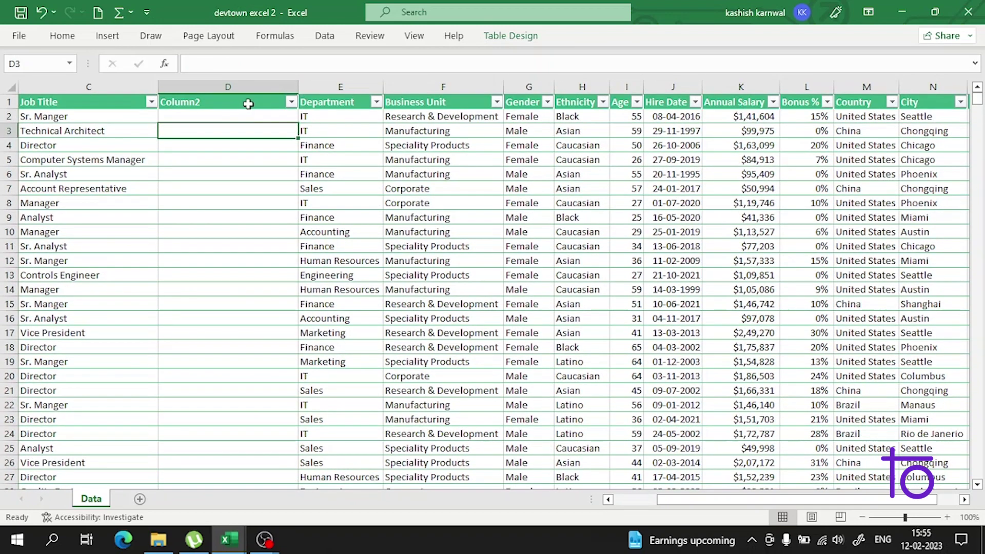
{"action": "right_click", "coordinate": [255, 89]}
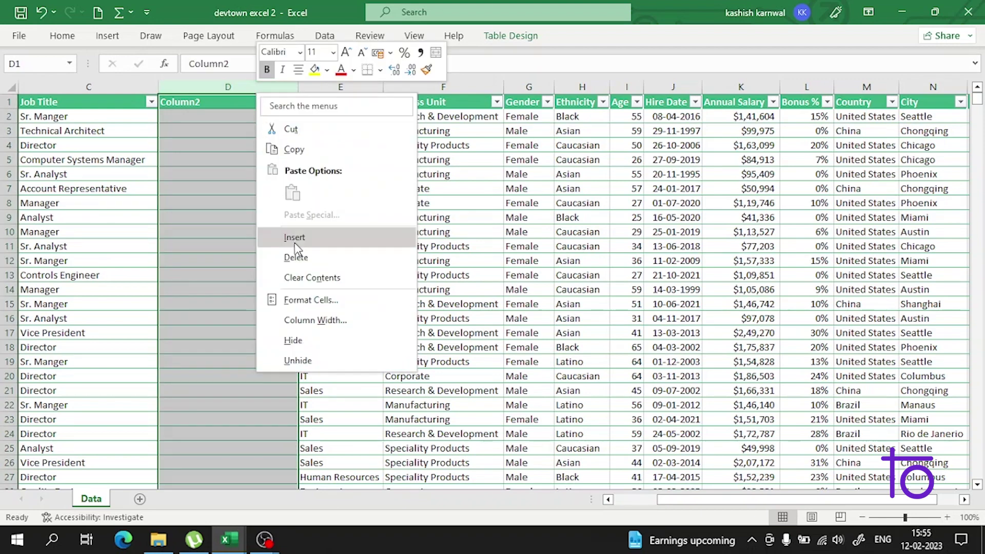
{"action": "left_click", "coordinate": [297, 257]}
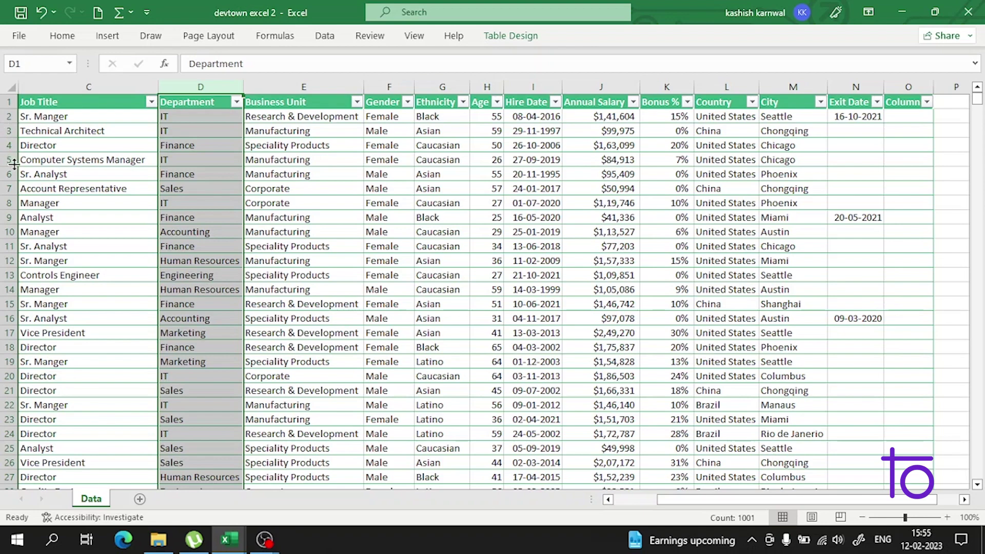
Insert a blank row 5 above the Computer Systems Manager record
{"action": "left_click", "coordinate": [9, 145]}
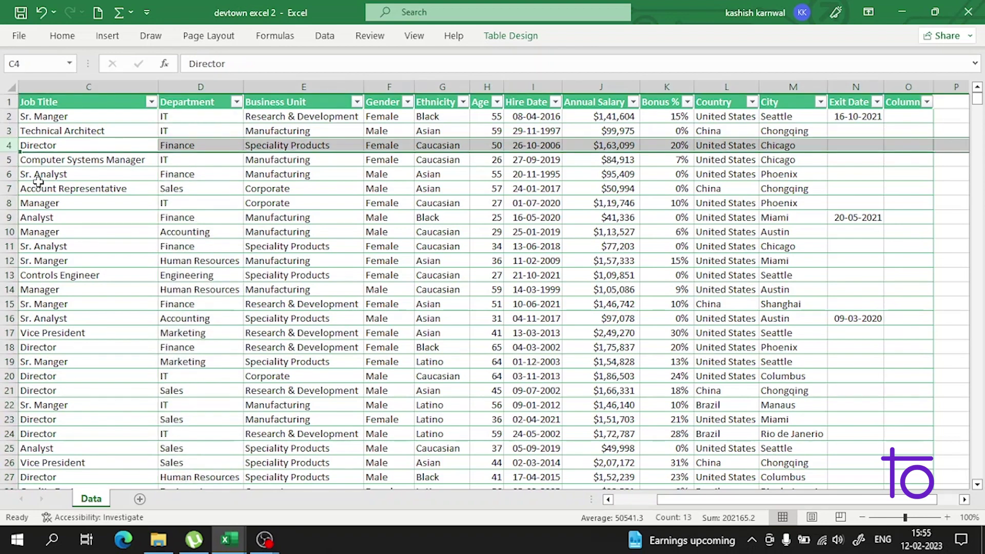
{"action": "left_click", "coordinate": [8, 160]}
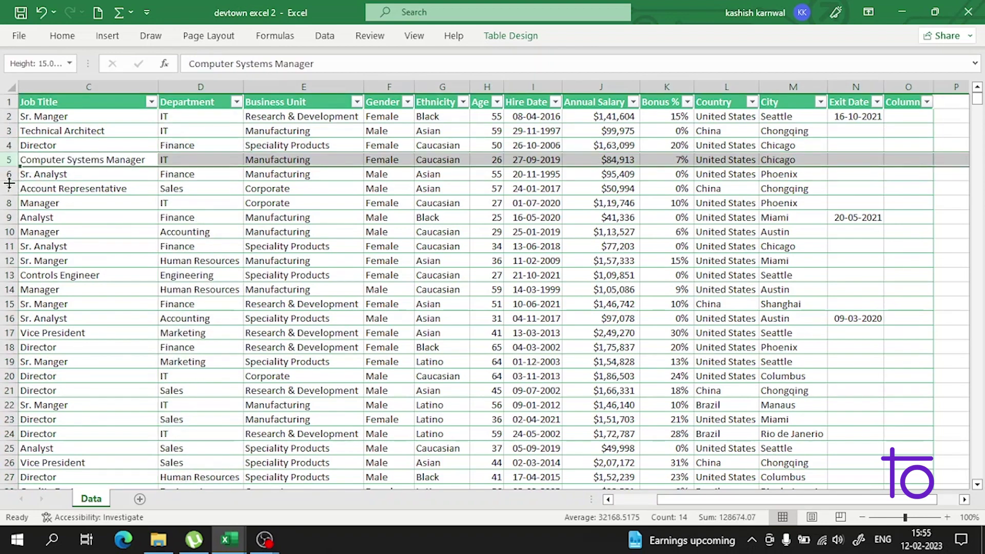
{"action": "left_click", "coordinate": [9, 174]}
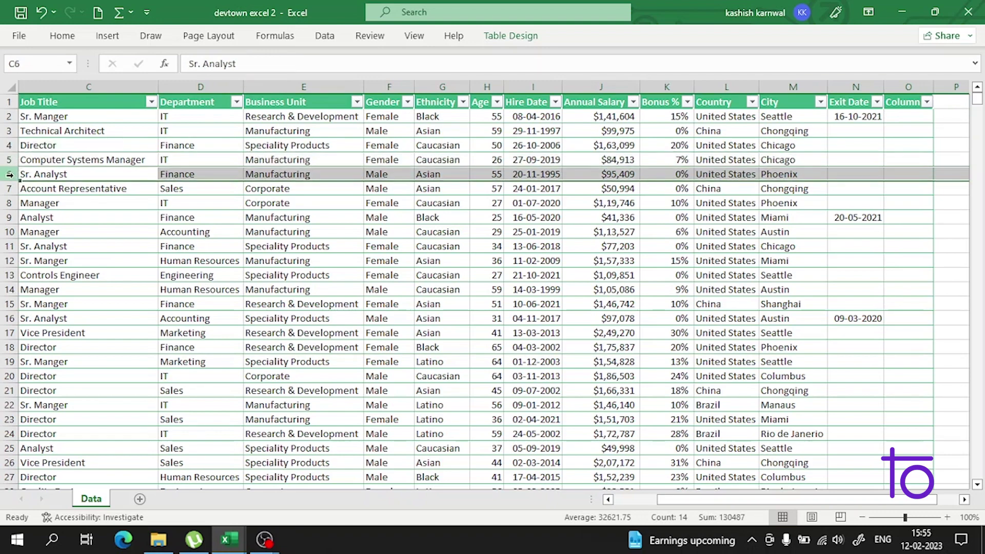
{"action": "right_click", "coordinate": [9, 160]}
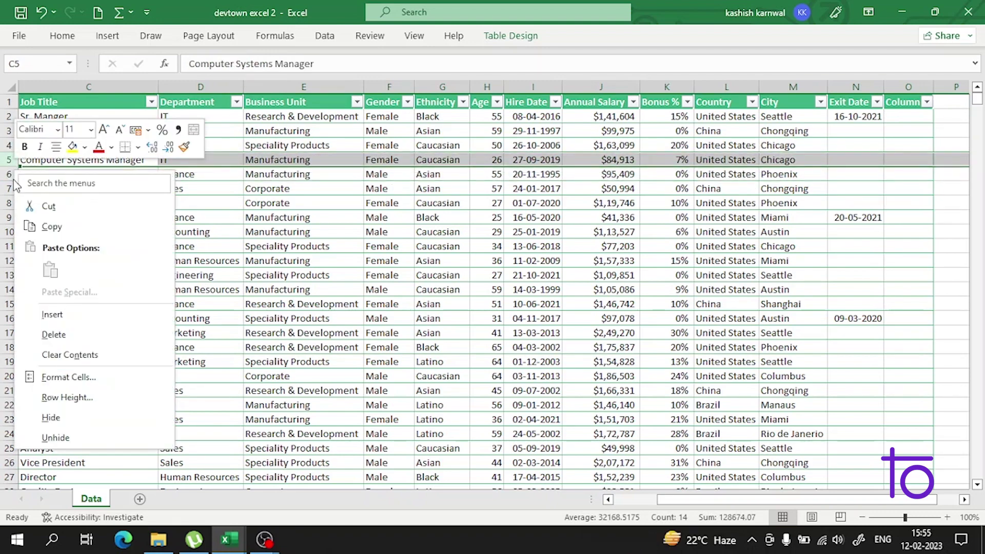
{"action": "left_click", "coordinate": [52, 315]}
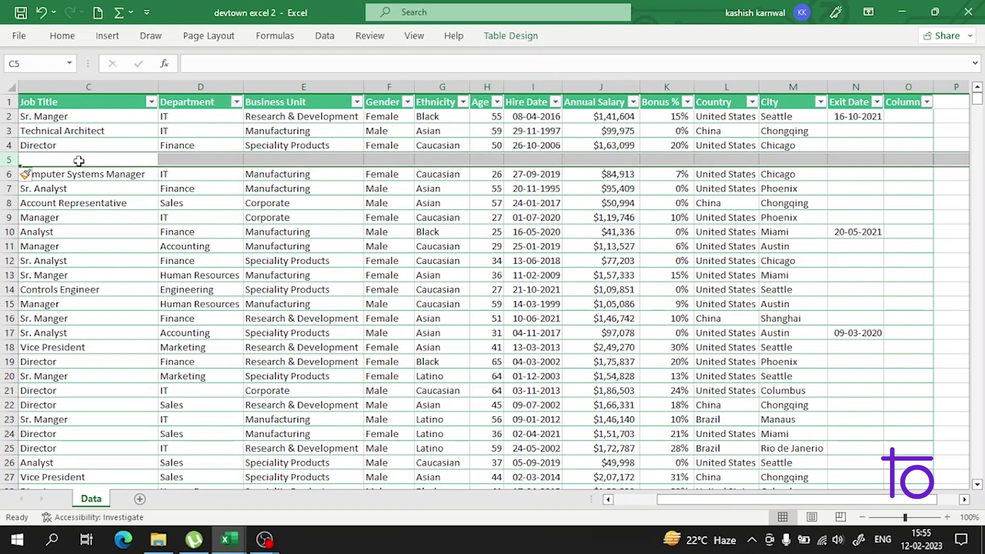
{"action": "left_click", "coordinate": [117, 159]}
{"action": "left_click_drag", "start_coordinate": [164, 162], "coordinate": [165, 172]}
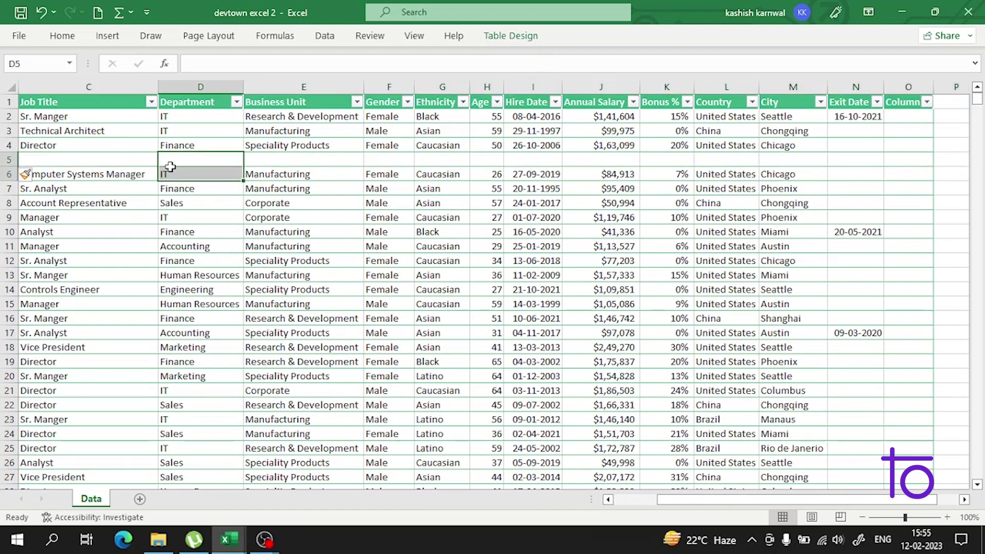
{"action": "left_click", "coordinate": [106, 163]}
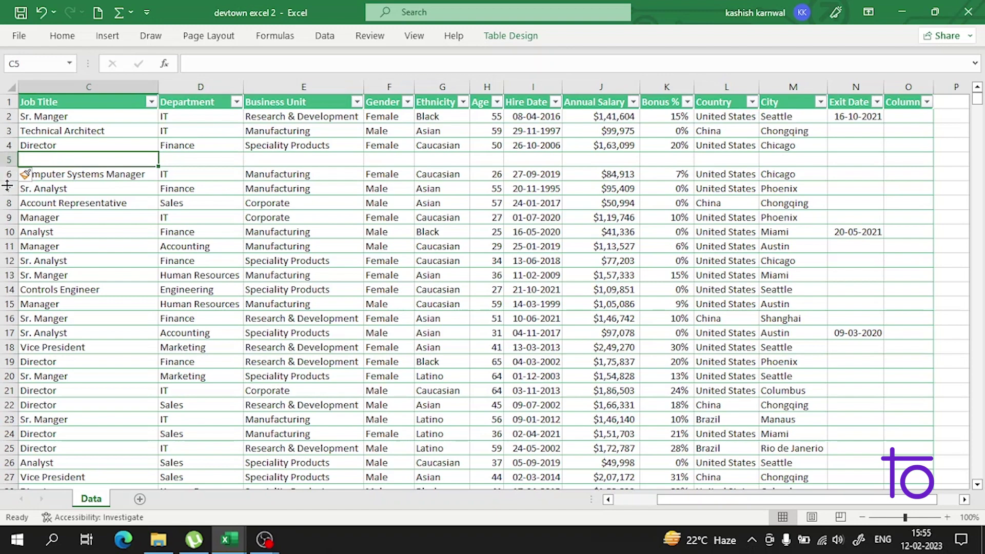
{"action": "right_click", "coordinate": [8, 189]}
Insert a blank row above Sr. Analyst and move the Accounting Manager record out of row 12, confirming replacement
{"action": "left_click", "coordinate": [47, 340]}
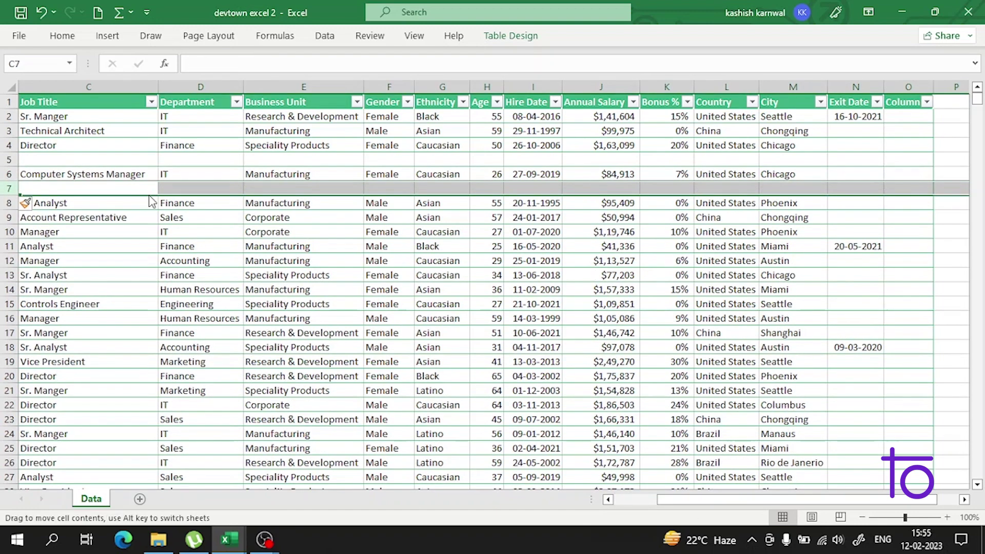
{"action": "left_click_drag", "start_coordinate": [151, 212], "coordinate": [137, 267]}
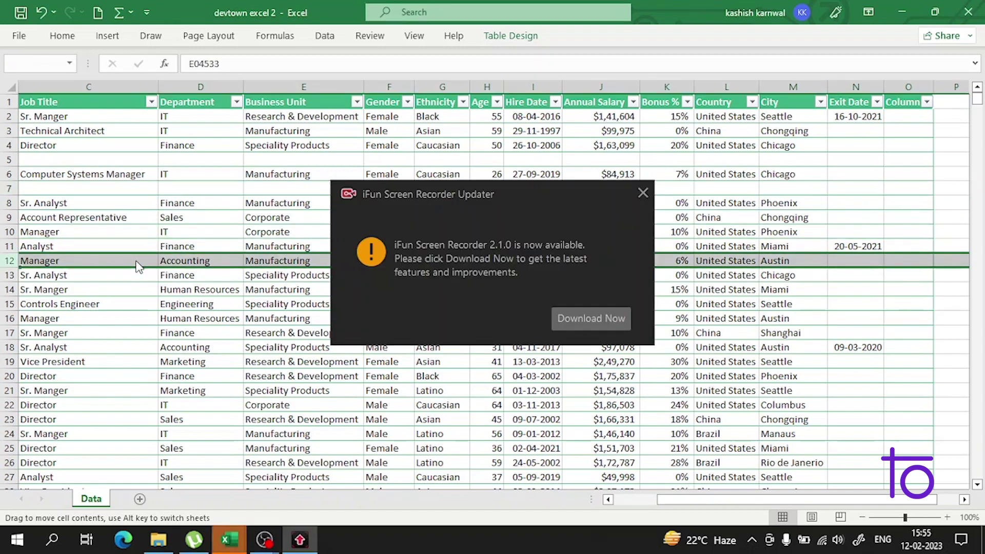
{"action": "left_click", "coordinate": [643, 193]}
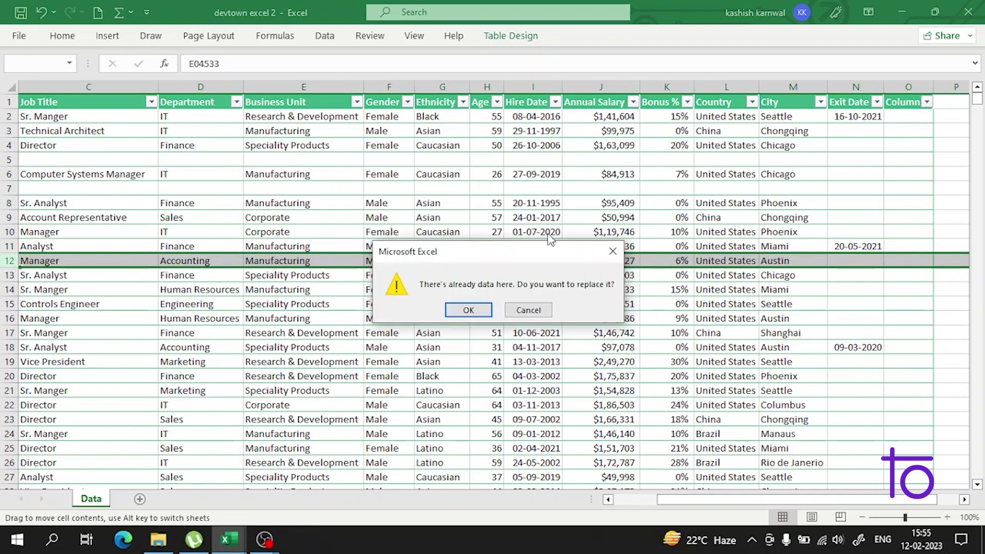
{"action": "left_click", "coordinate": [469, 310]}
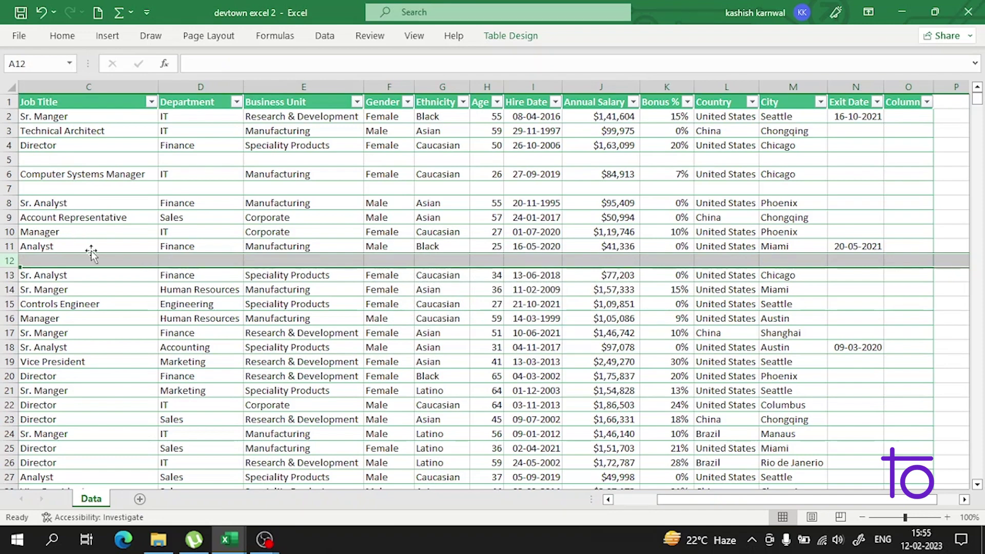
Delete the empty table rows 7 and 5
{"action": "left_click", "coordinate": [23, 189]}
{"action": "right_click", "coordinate": [23, 188]}
{"action": "mouse_move", "coordinate": [80, 268]}
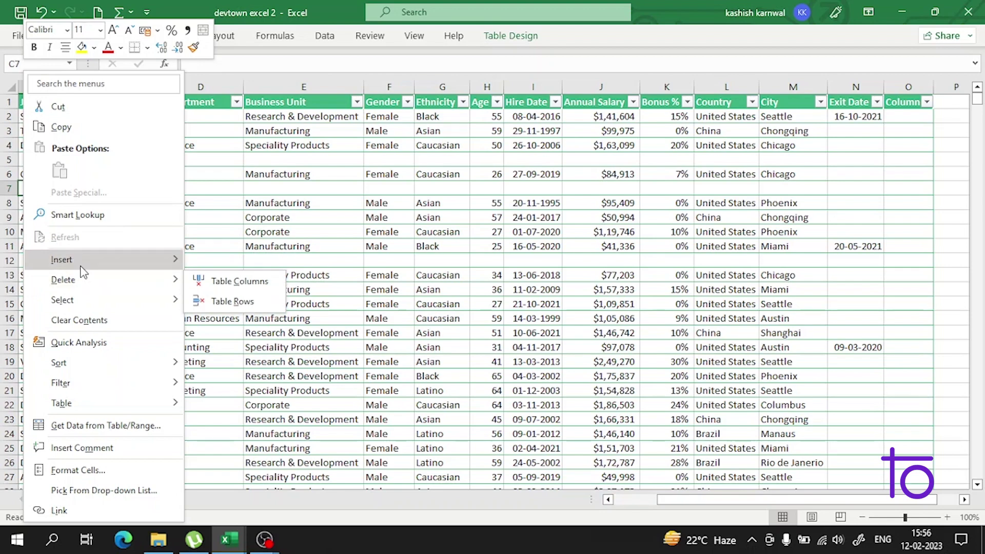
{"action": "left_click", "coordinate": [241, 303]}
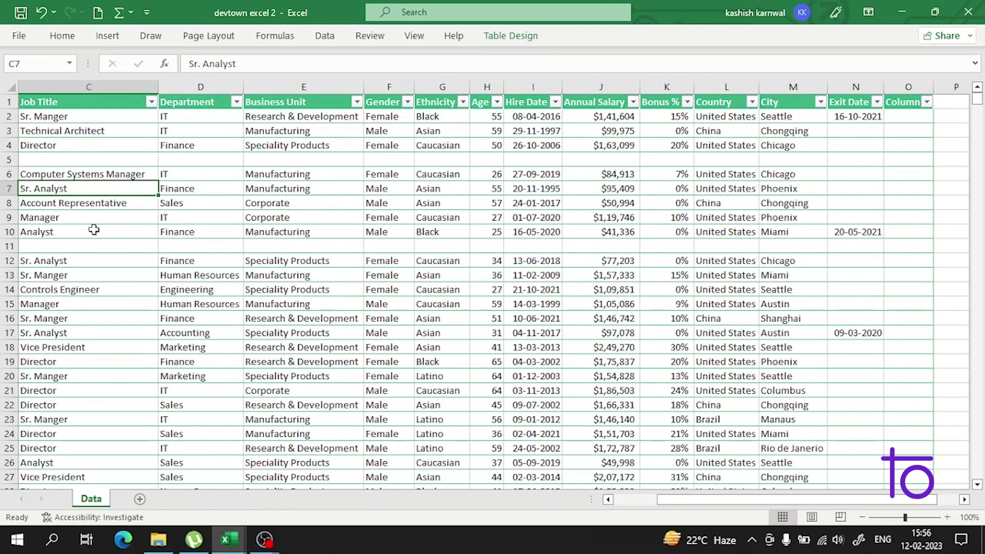
{"action": "left_click", "coordinate": [79, 155]}
{"action": "right_click", "coordinate": [78, 155]}
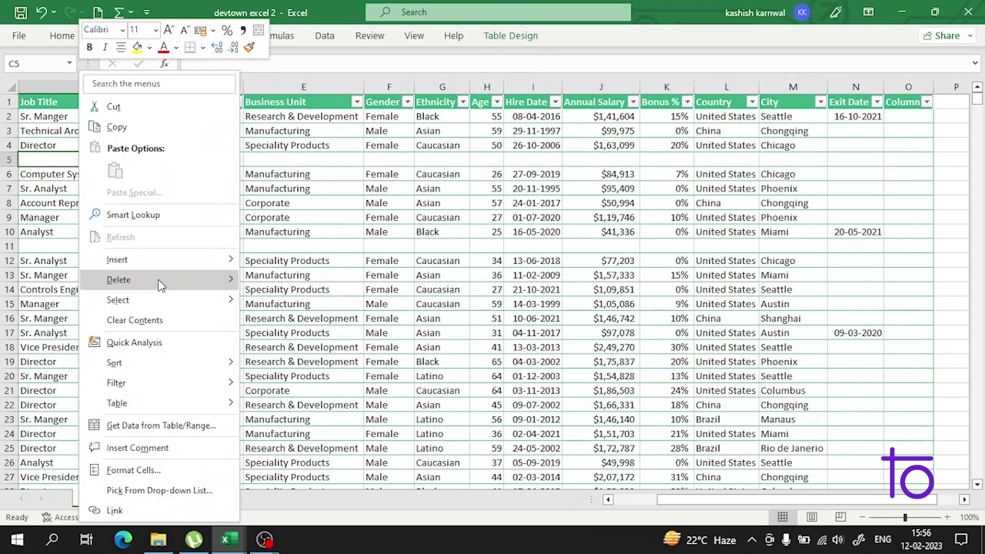
{"action": "mouse_move", "coordinate": [158, 280]}
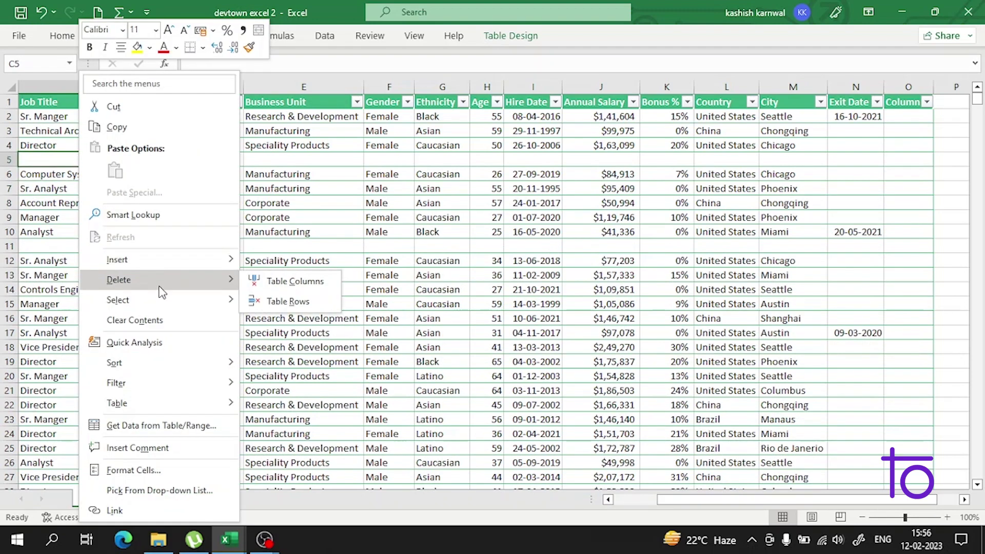
{"action": "left_click", "coordinate": [264, 303]}
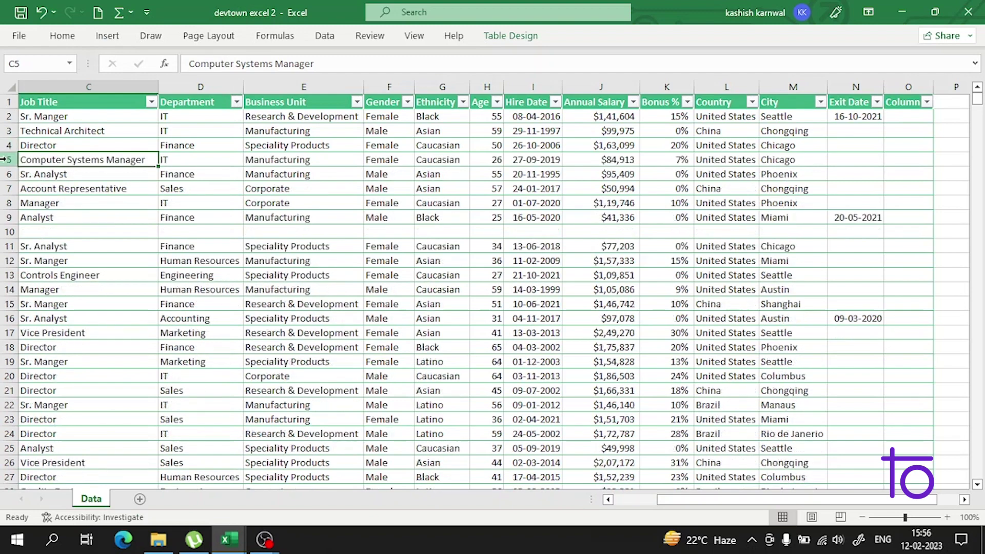
Delete the remaining empty row 10 as a whole sheet row
{"action": "left_click", "coordinate": [12, 231]}
{"action": "right_click", "coordinate": [12, 231]}
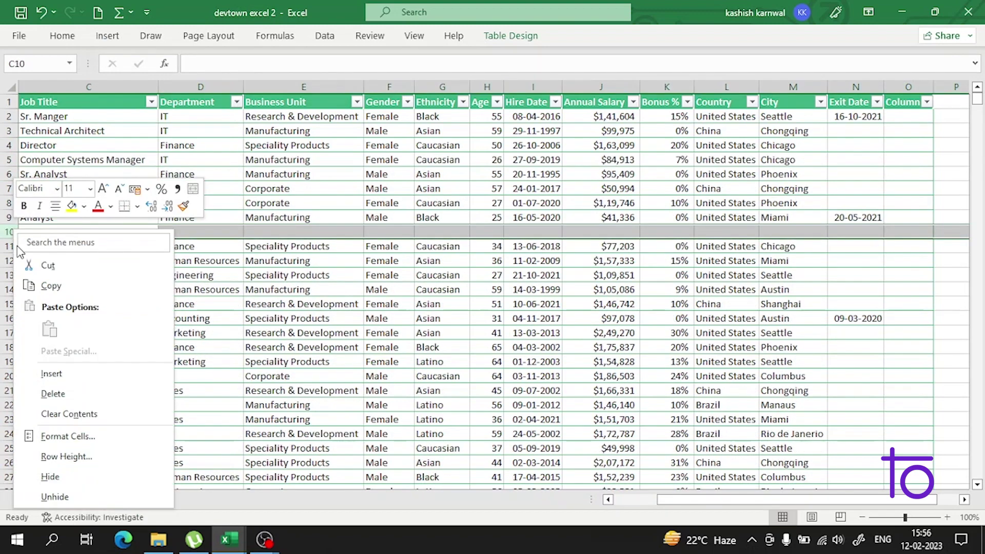
{"action": "key", "text": "Escape"}
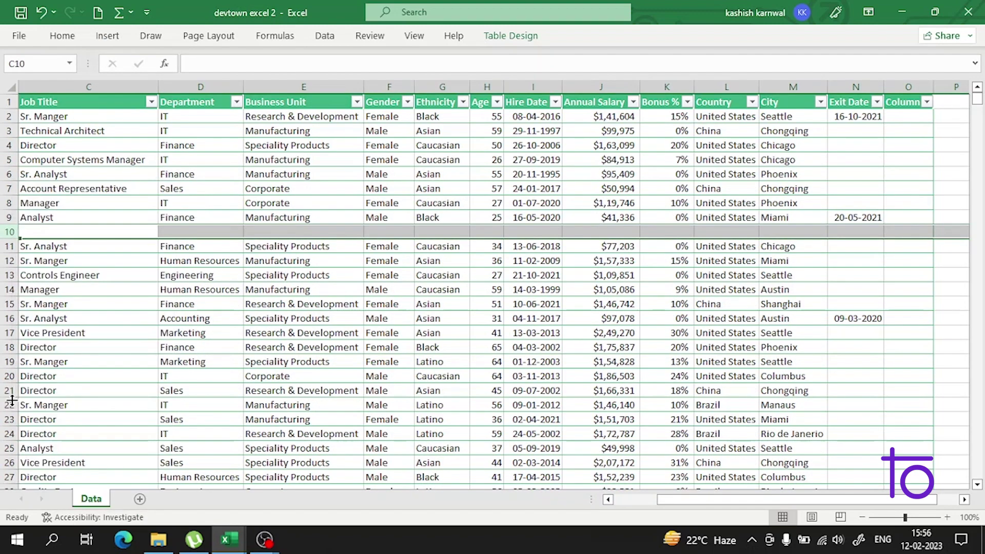
{"action": "right_click", "coordinate": [15, 235]}
{"action": "left_click", "coordinate": [46, 400]}
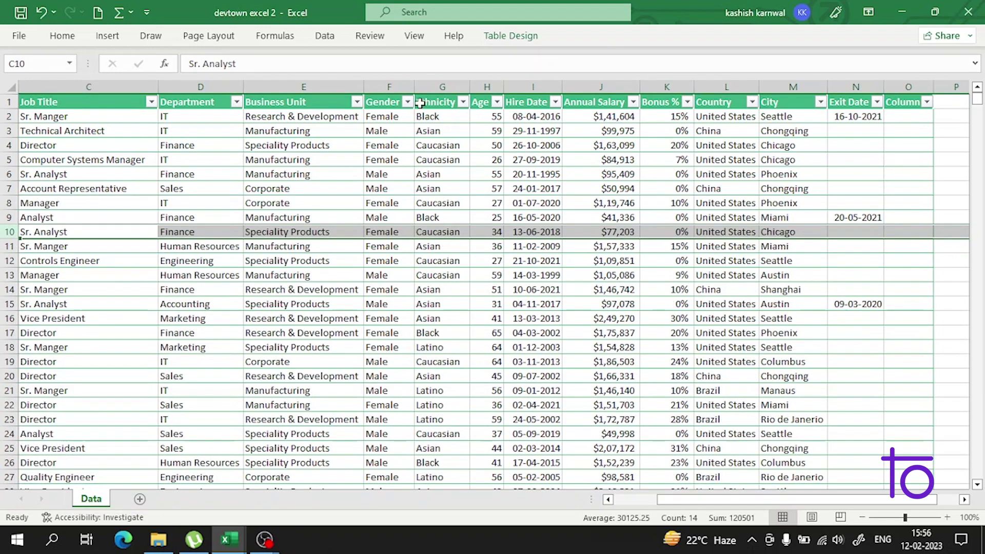
Save devtown excel 2, then open the Employee Sample Data workbook from the Recent list
{"action": "left_click", "coordinate": [20, 14]}
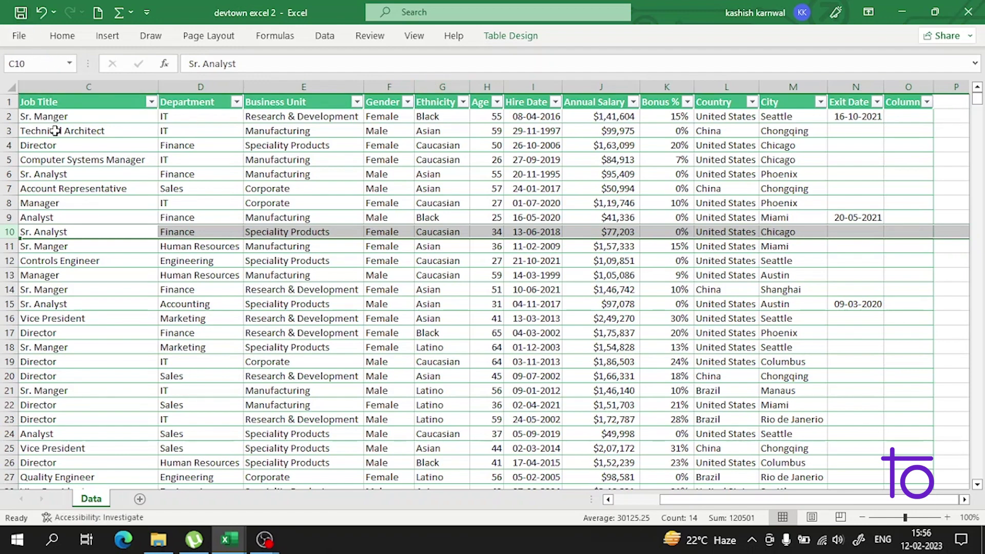
{"action": "left_click", "coordinate": [19, 35]}
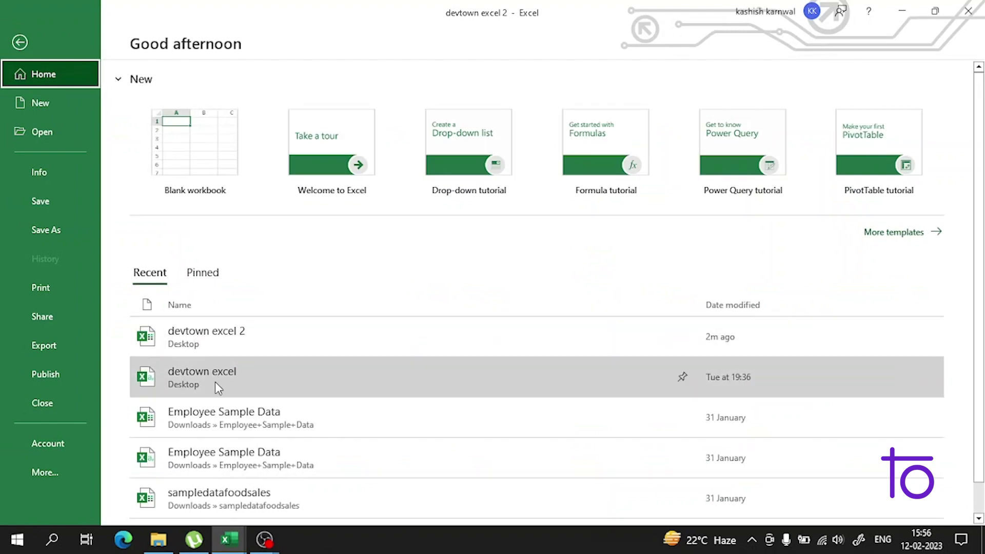
{"action": "left_click", "coordinate": [233, 453]}
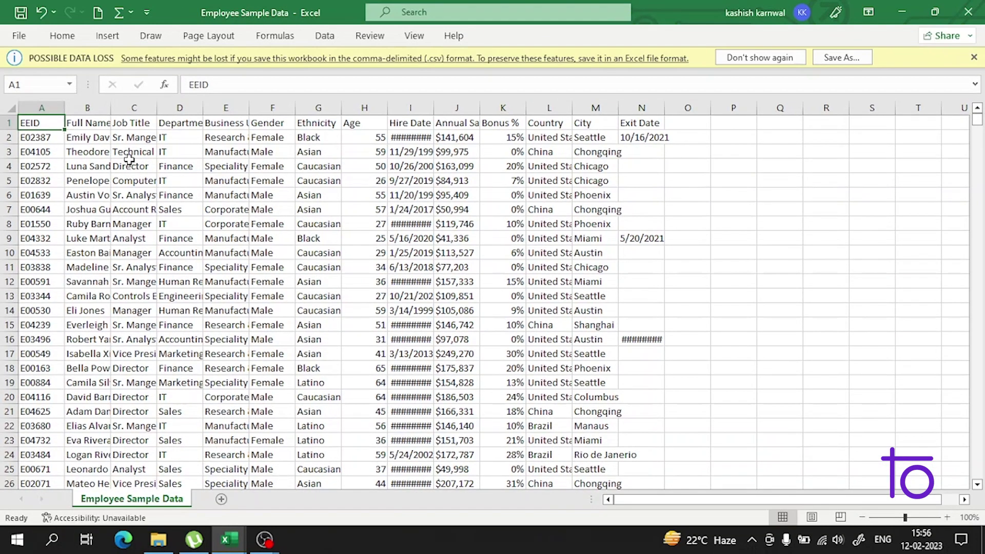
{"action": "left_click", "coordinate": [795, 197]}
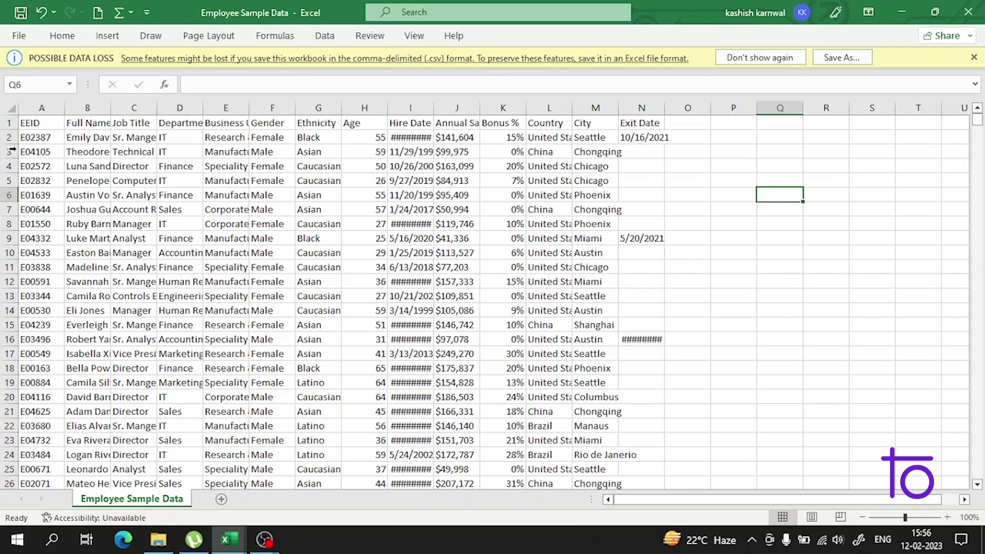
Insert a blank column F before the Gender column
{"action": "left_click_drag", "start_coordinate": [41, 208], "coordinate": [101, 212]}
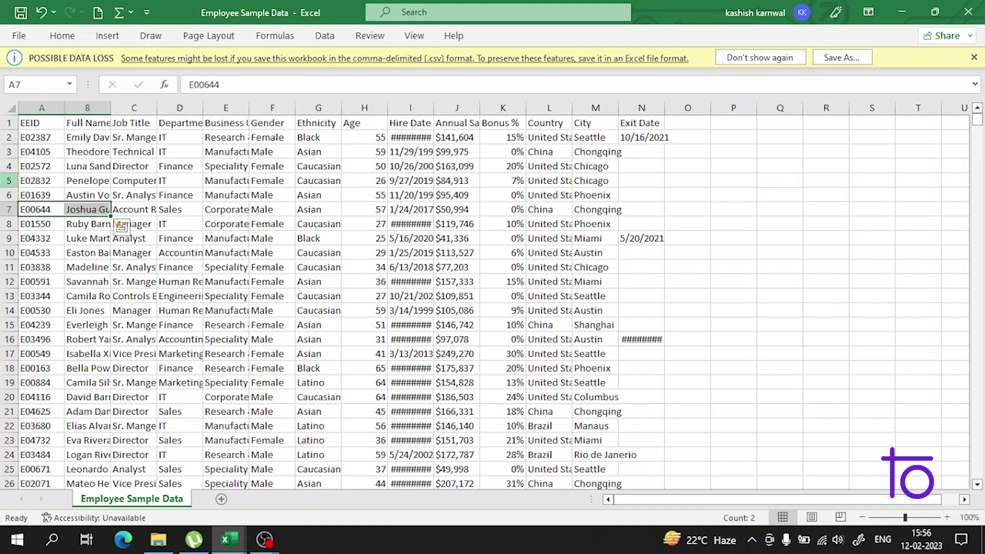
{"action": "left_click", "coordinate": [285, 109]}
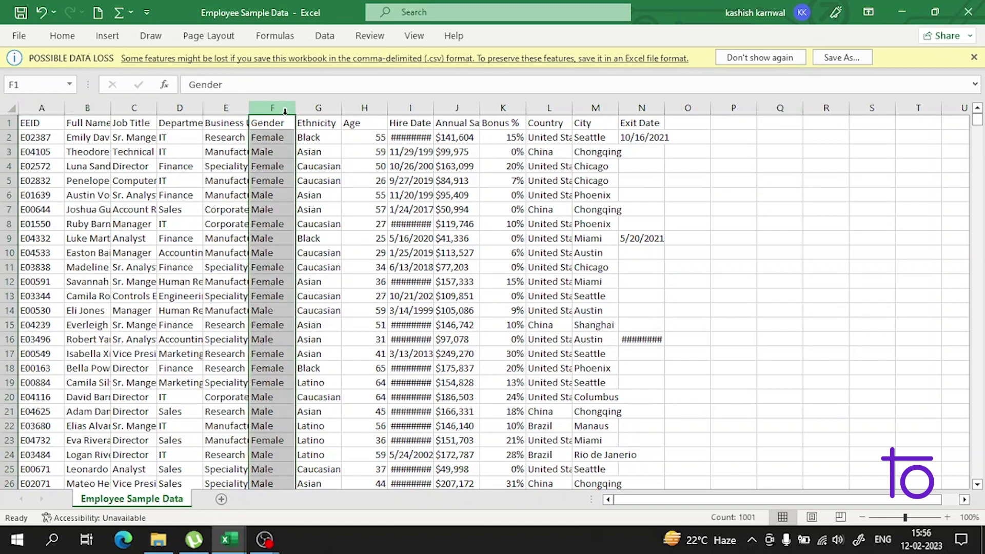
{"action": "right_click", "coordinate": [285, 110]}
{"action": "left_click", "coordinate": [340, 257]}
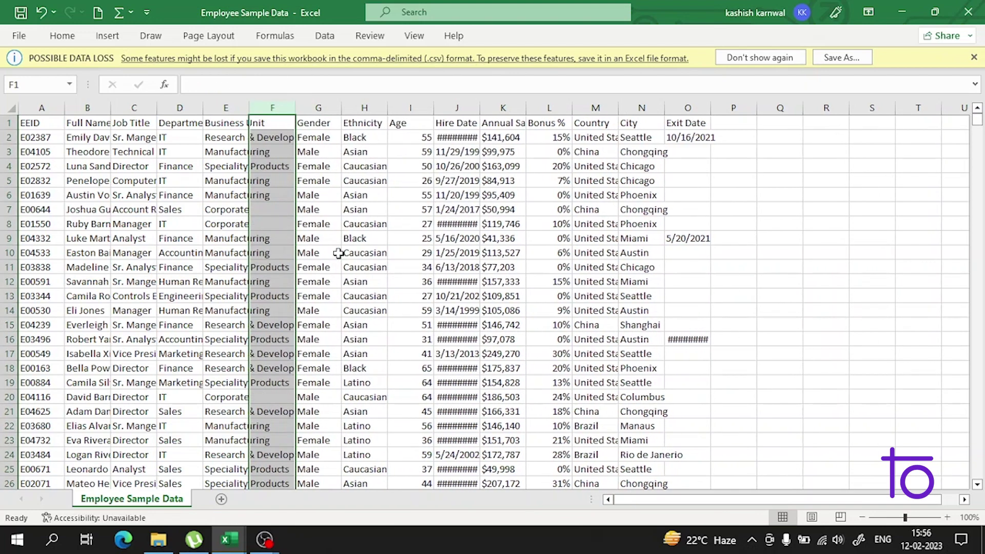
{"action": "left_click", "coordinate": [276, 144]}
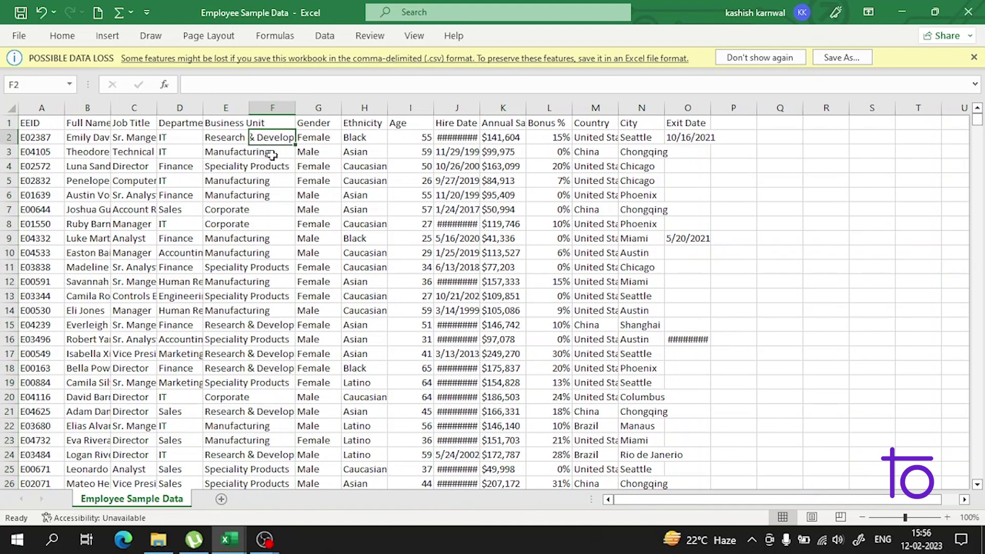
{"action": "key", "text": "Down"}
{"action": "key", "text": "Down"}
{"action": "key", "text": "Down"}
{"action": "left_click", "coordinate": [276, 119]}
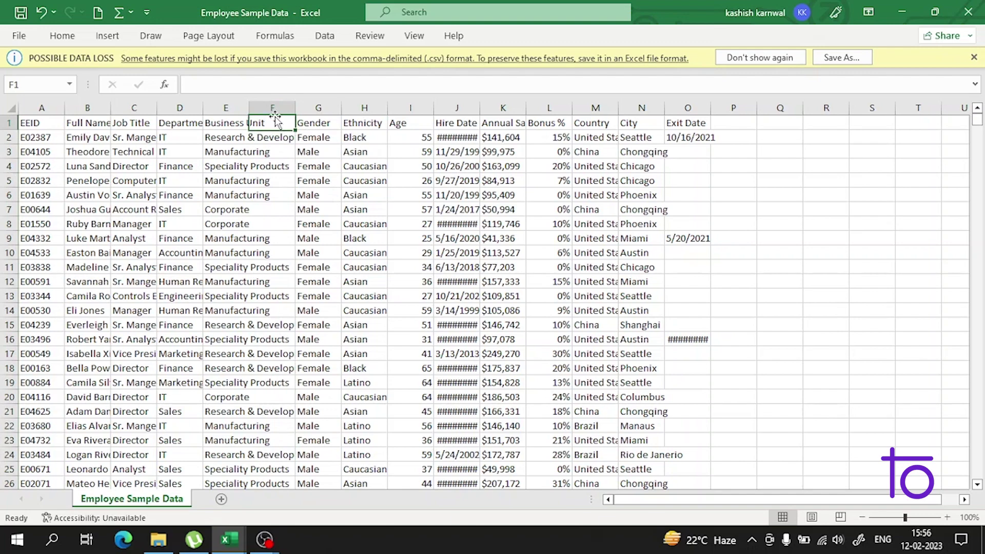
{"action": "left_click", "coordinate": [279, 108]}
{"action": "right_click", "coordinate": [285, 120]}
{"action": "key", "text": "Escape"}
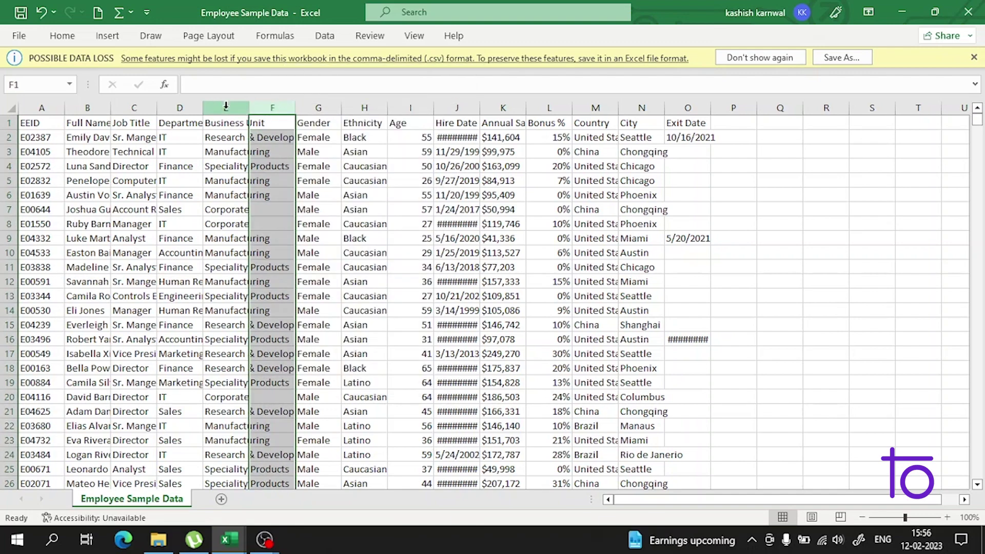
Insert another blank column E before Business Unit and select that whole empty column
{"action": "right_click", "coordinate": [226, 105]}
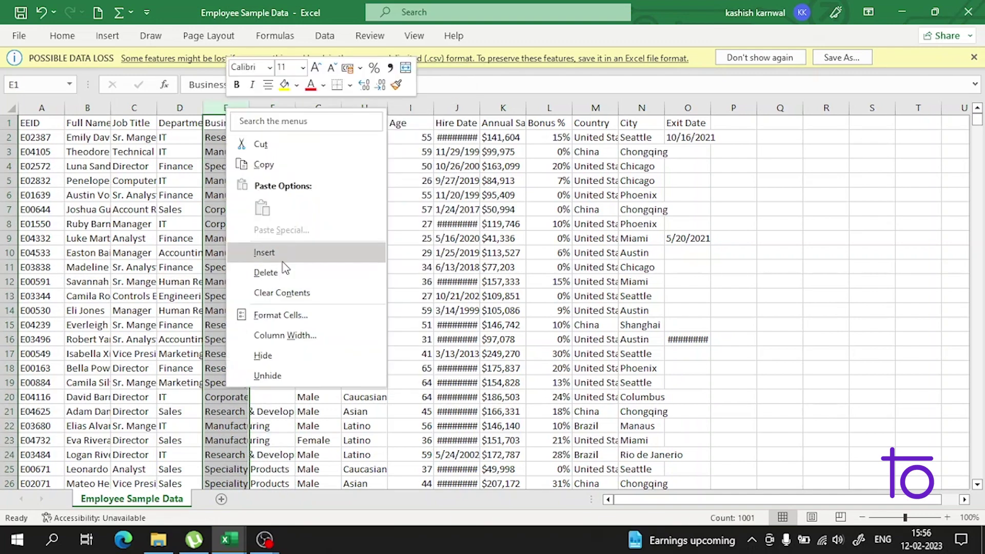
{"action": "left_click", "coordinate": [283, 259]}
{"action": "left_click", "coordinate": [231, 123]}
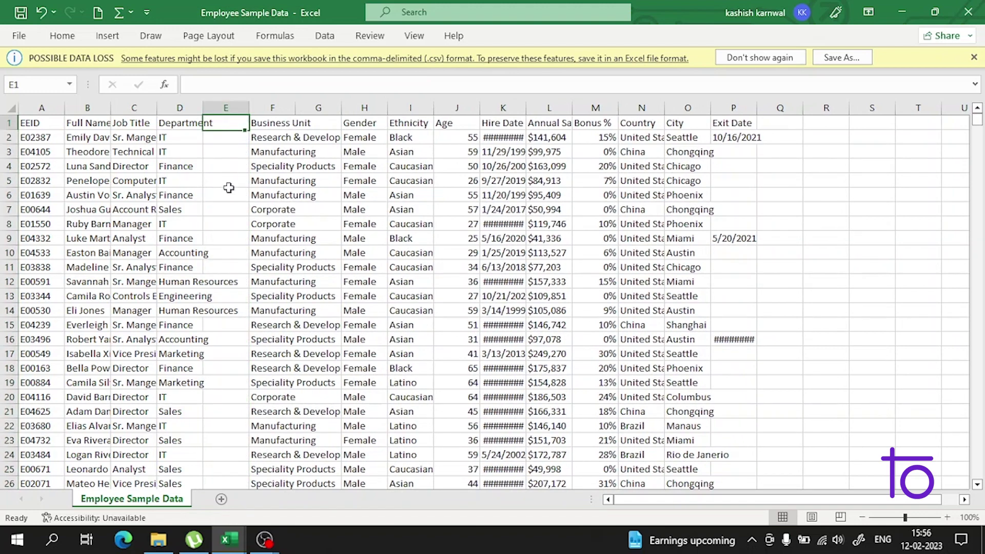
{"action": "left_click", "coordinate": [234, 224]}
{"action": "left_click", "coordinate": [220, 253]}
{"action": "left_click", "coordinate": [220, 282]}
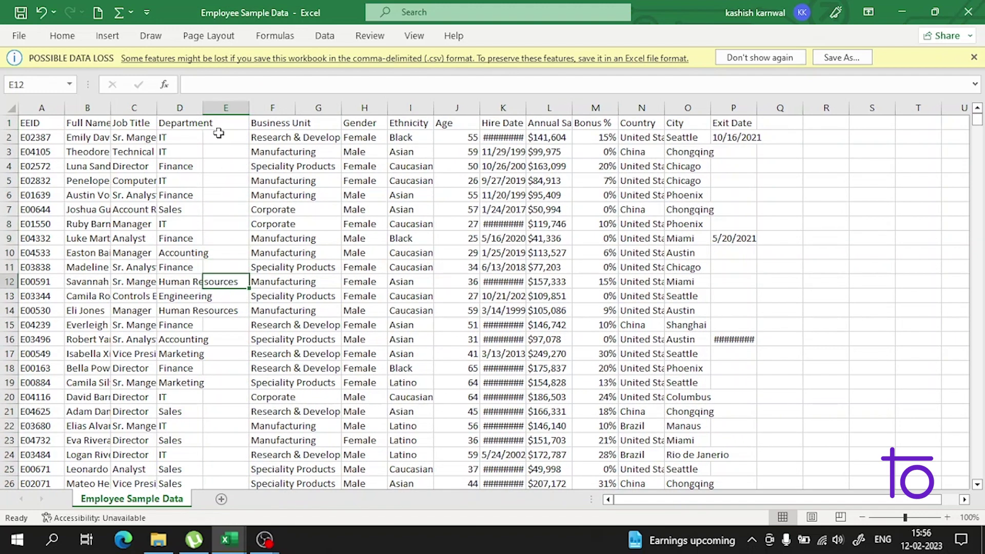
{"action": "left_click", "coordinate": [226, 108]}
{"action": "right_click", "coordinate": [226, 109]}
{"action": "left_click", "coordinate": [259, 278]}
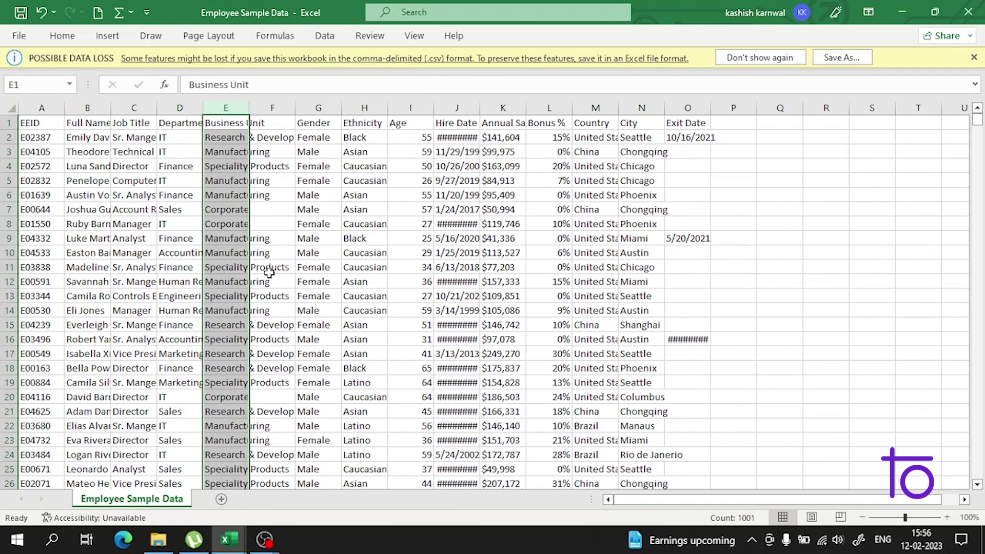
{"action": "left_click", "coordinate": [9, 224]}
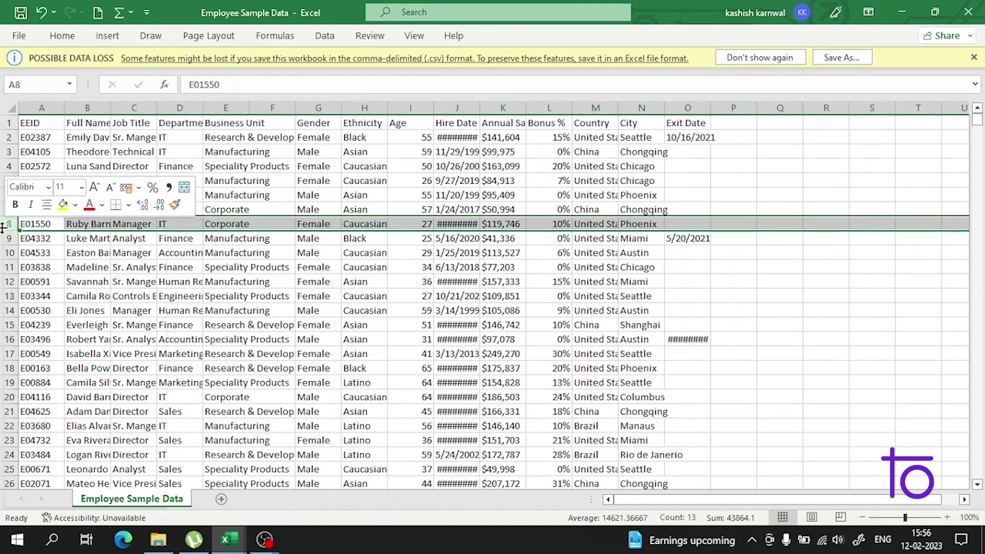
{"action": "right_click", "coordinate": [7, 229]}
{"action": "left_click", "coordinate": [75, 375]}
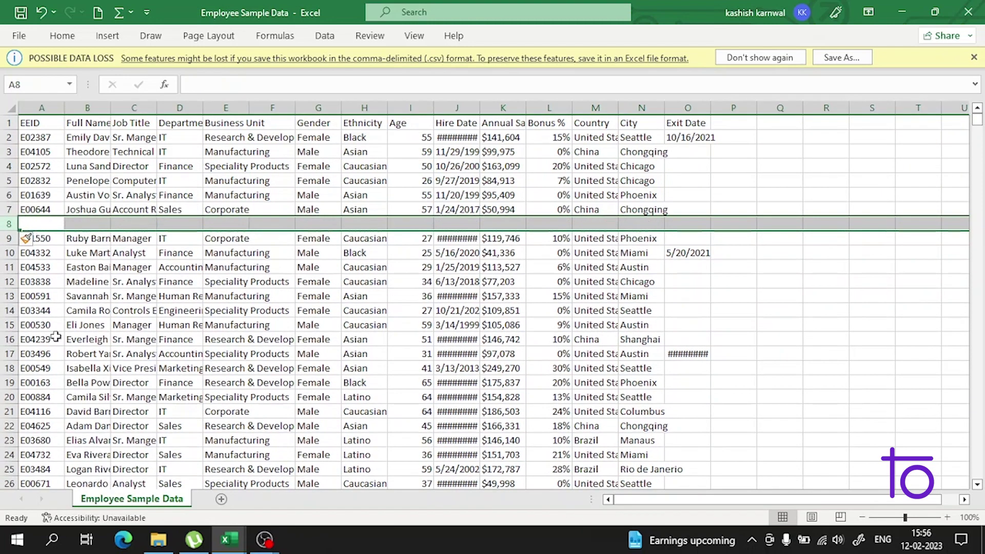
{"action": "right_click", "coordinate": [6, 225]}
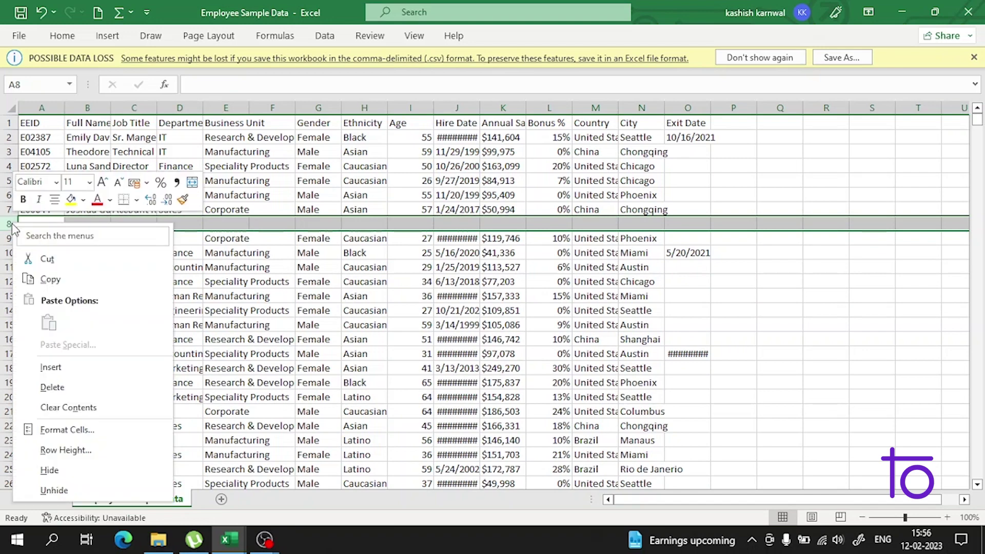
{"action": "left_click", "coordinate": [78, 389]}
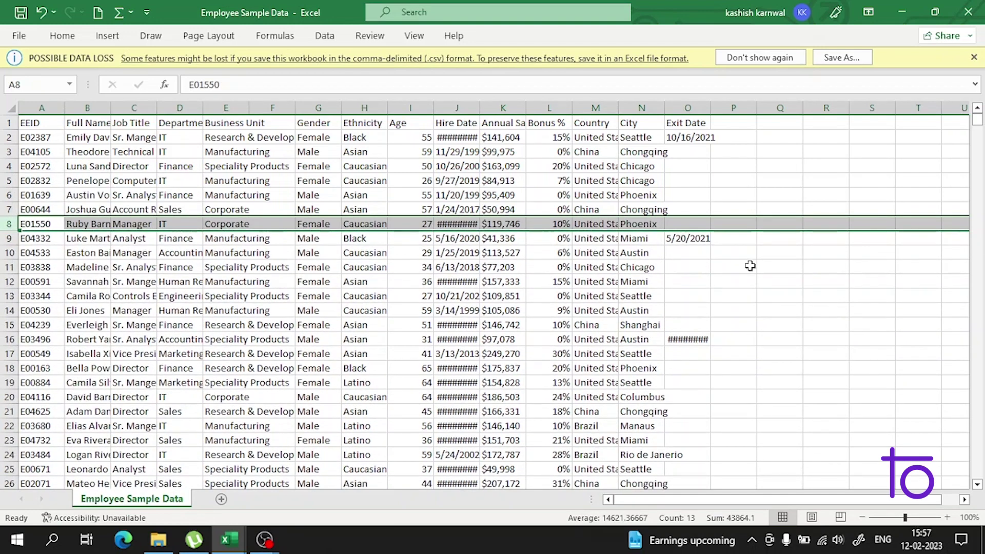
{"action": "left_click", "coordinate": [956, 282]}
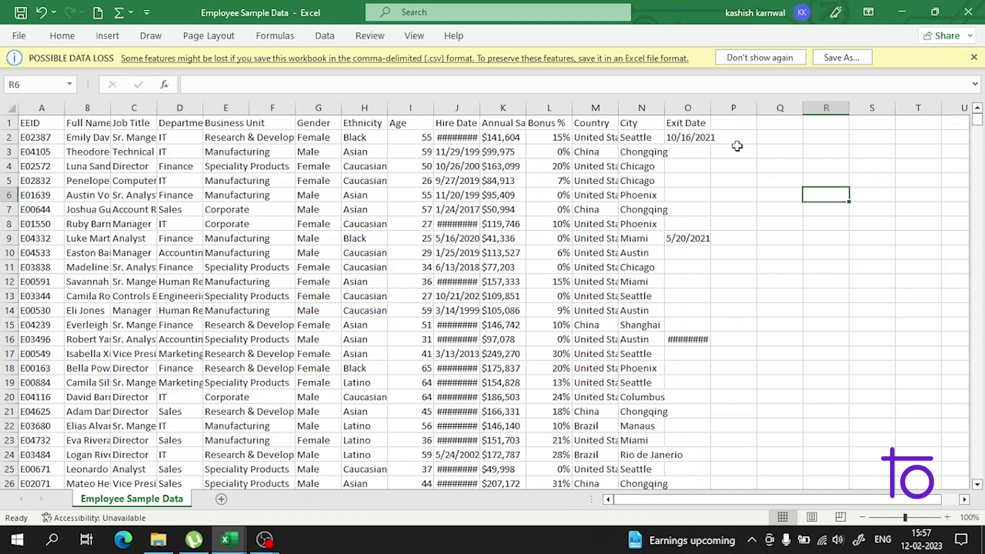
{"action": "mouse_move", "coordinate": [266, 542]}
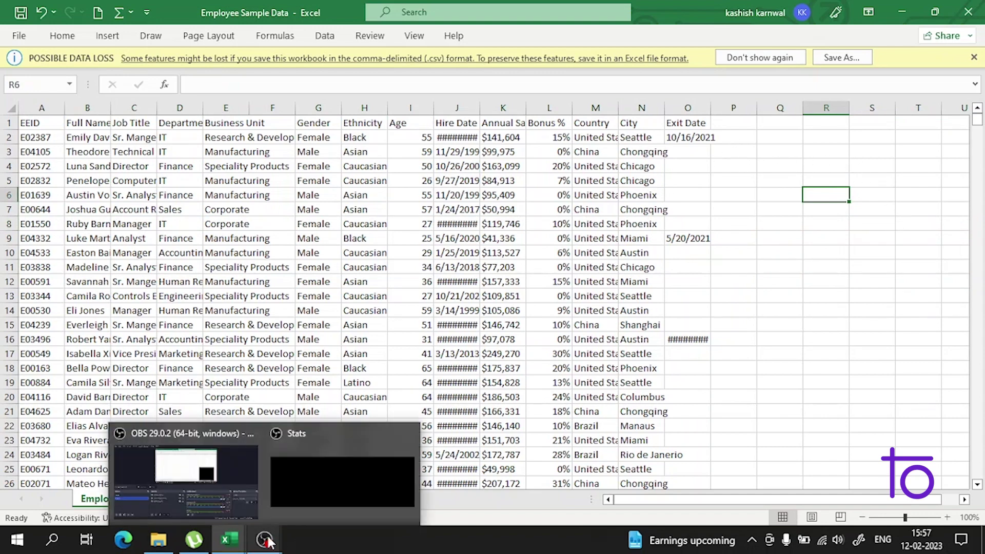
{"action": "left_click", "coordinate": [241, 478]}
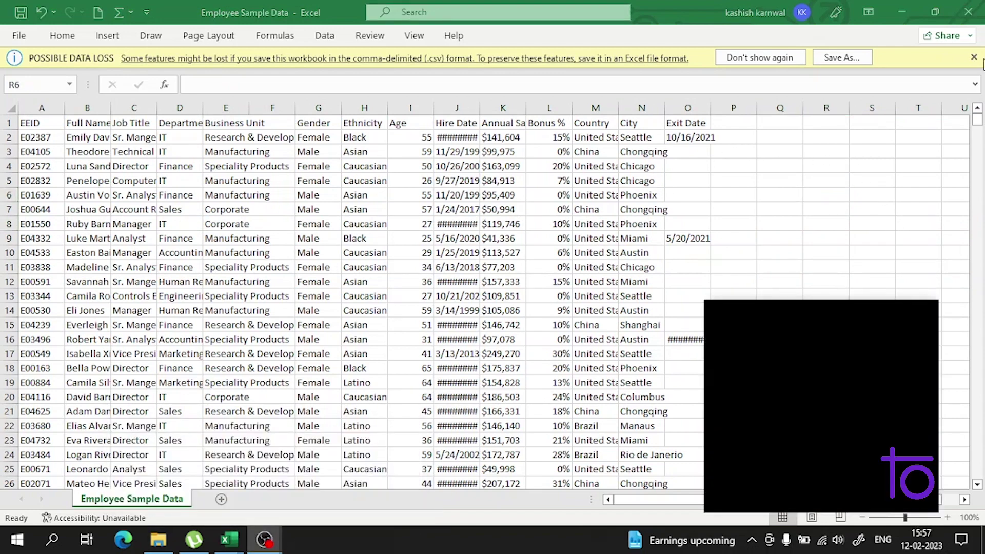